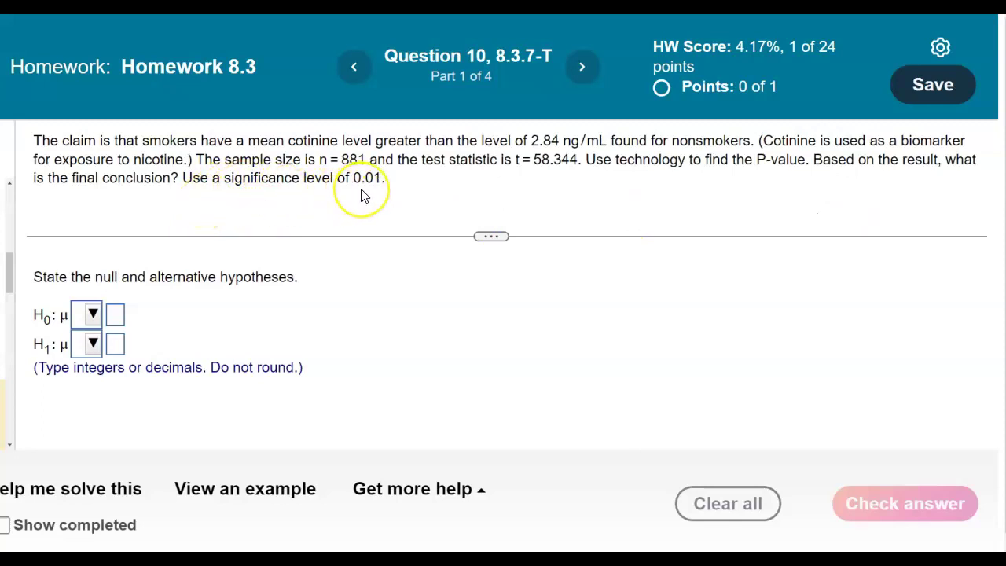
# Step: Bring the SMART Notebook page with the cotinine claim text in front of the homework
pyautogui.click(524, 542)
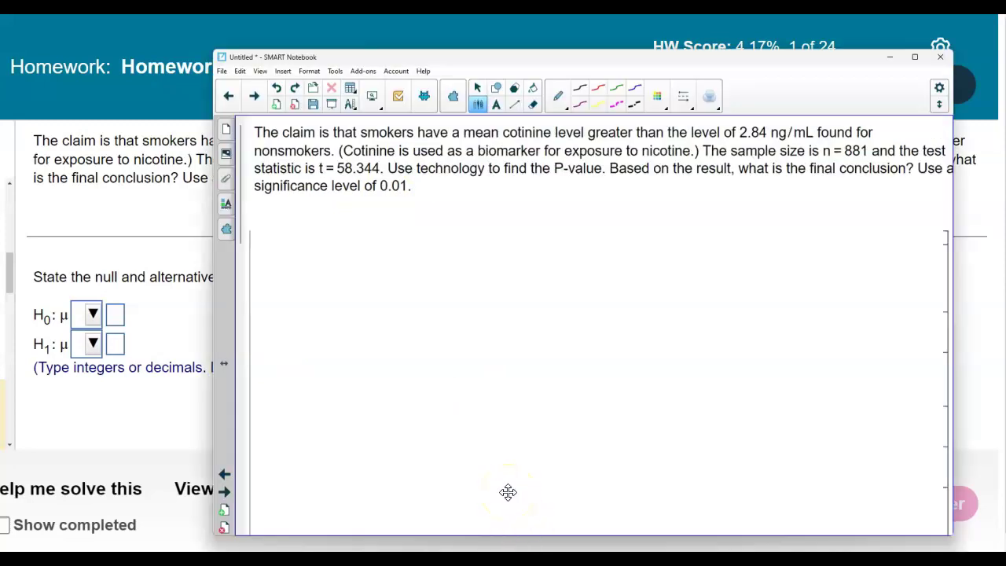
# Step: Highlight the claim sentence about smokers' mean cotinine above 2.84 ng/mL in yellow
pyautogui.click(558, 97)
pyautogui.click(509, 180)
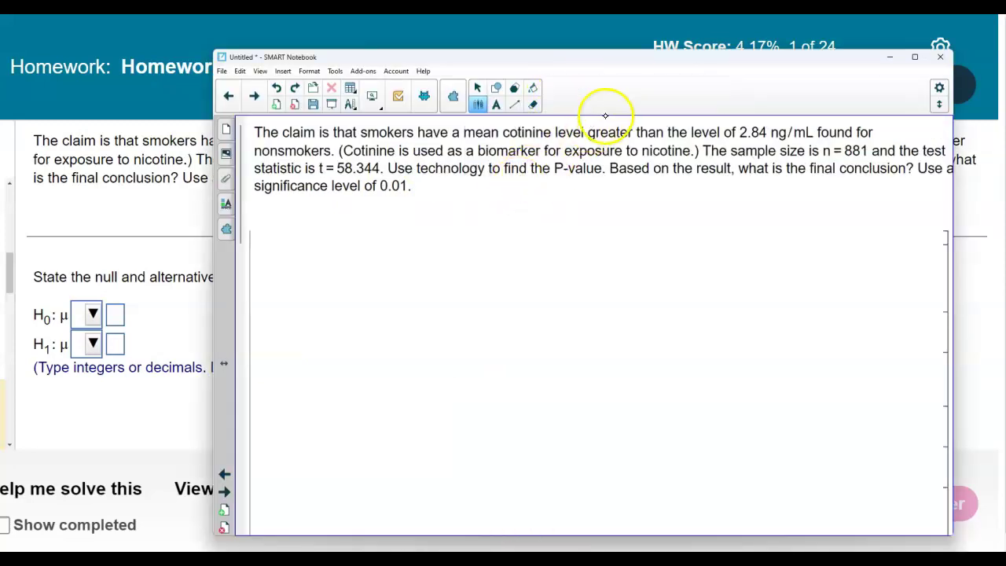
pyautogui.moveTo(254, 138)
pyautogui.mouseDown()
pyautogui.moveTo(278, 137)
pyautogui.moveTo(412, 129)
pyautogui.moveTo(581, 136)
pyautogui.moveTo(649, 123)
pyautogui.moveTo(748, 137)
pyautogui.moveTo(819, 130)
pyautogui.moveTo(826, 139)
pyautogui.moveTo(867, 127)
pyautogui.mouseUp()
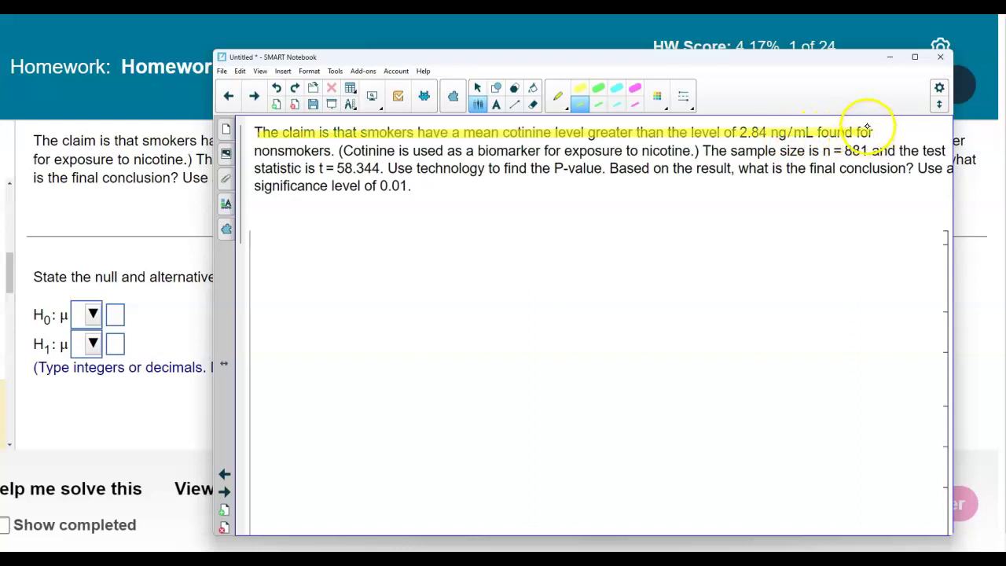
pyautogui.moveTo(254, 150); pyautogui.dragTo(333, 151)
# Step: Return to the thin writing pen and move the worksheet table down slightly
pyautogui.click(579, 110)
pyautogui.click(495, 132)
pyautogui.click(634, 88)
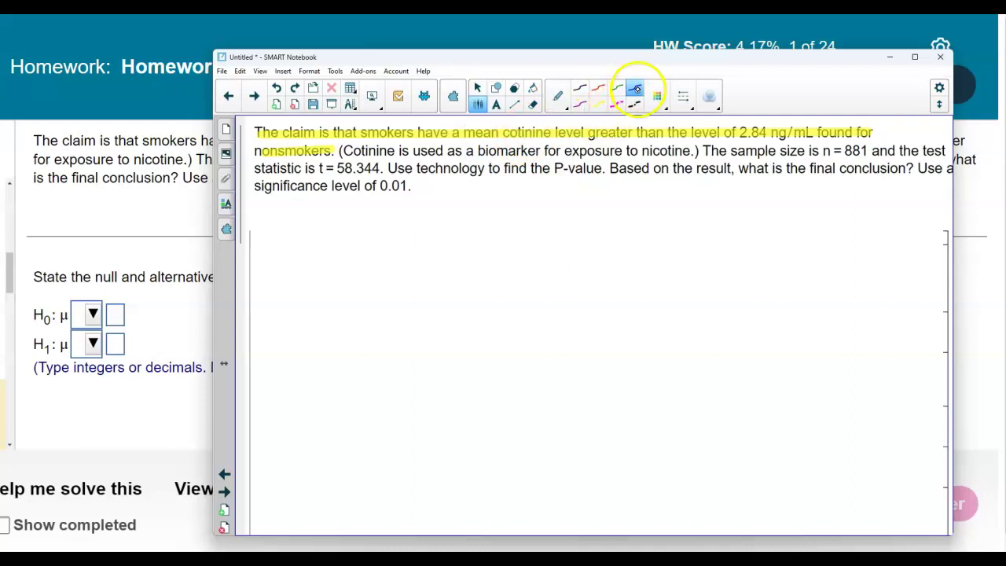
pyautogui.click(683, 95)
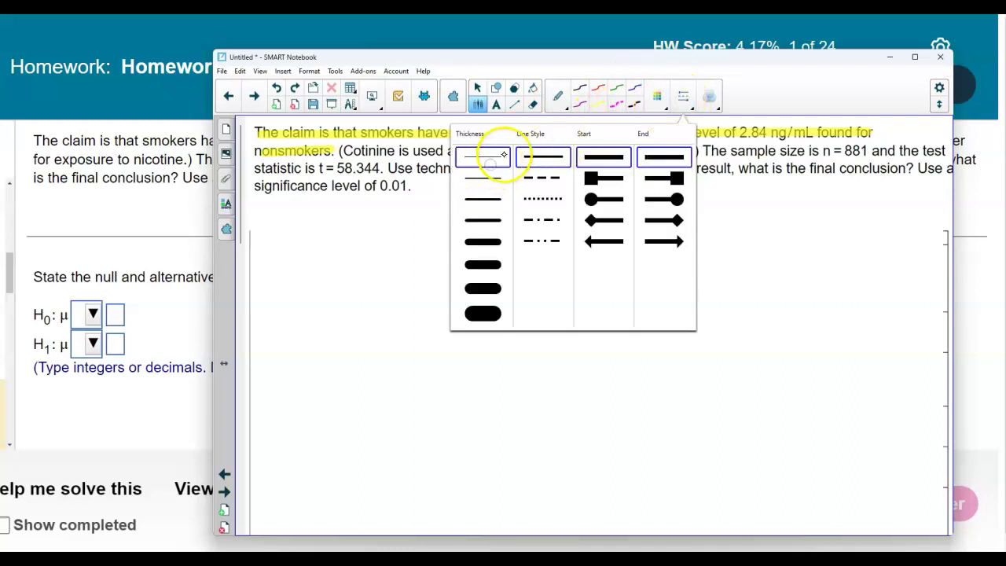
pyautogui.click(682, 96)
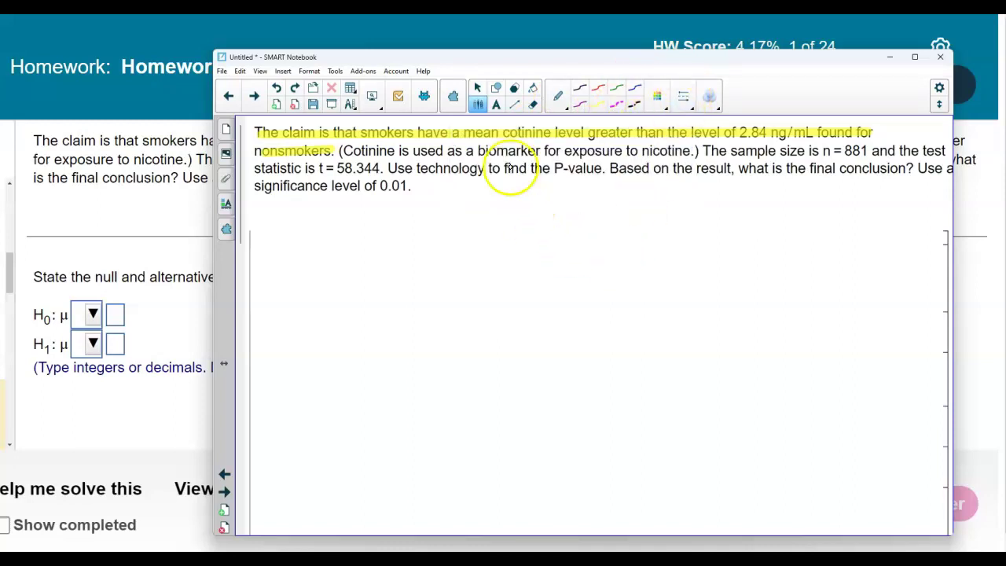
pyautogui.click(415, 291)
pyautogui.moveTo(415, 287); pyautogui.dragTo(414, 320)
pyautogui.click(469, 211)
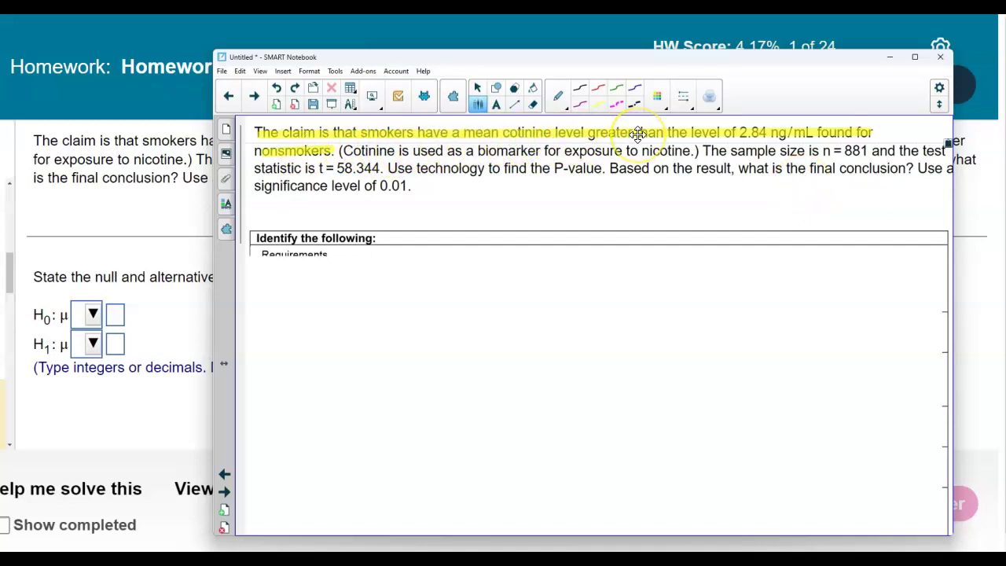
# Step: Write μ = 2.84 and n = 881 in the Identify row, boxing 2.84, n = 881 and t = 58.344 in the question
pyautogui.moveTo(389, 235)
pyautogui.mouseDown()
pyautogui.moveTo(385, 245)
pyautogui.moveTo(463, 239)
pyautogui.mouseUp()
pyautogui.click(440, 241)
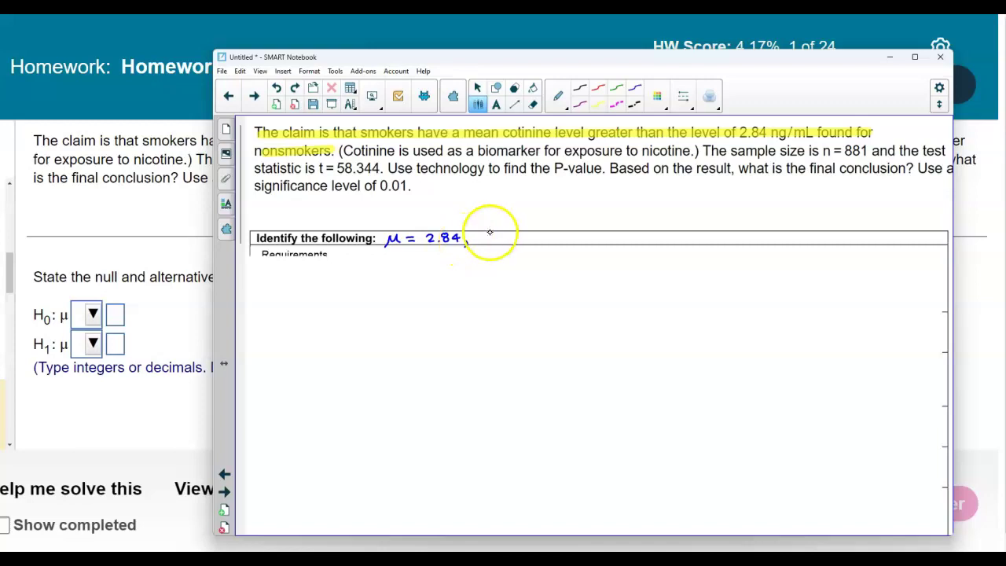
pyautogui.moveTo(479, 236); pyautogui.dragTo(504, 235)
pyautogui.moveTo(494, 241); pyautogui.dragTo(537, 242)
pyautogui.moveTo(820, 145)
pyautogui.mouseDown()
pyautogui.moveTo(829, 161)
pyautogui.moveTo(867, 158)
pyautogui.moveTo(844, 147)
pyautogui.mouseUp()
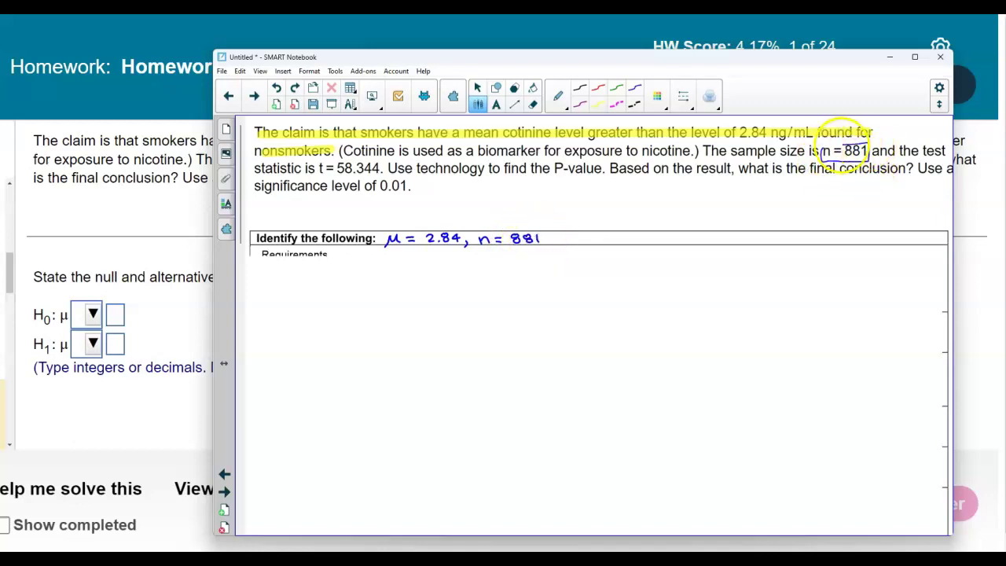
pyautogui.moveTo(738, 126)
pyautogui.mouseDown()
pyautogui.moveTo(768, 145)
pyautogui.moveTo(770, 130)
pyautogui.moveTo(746, 123)
pyautogui.mouseUp()
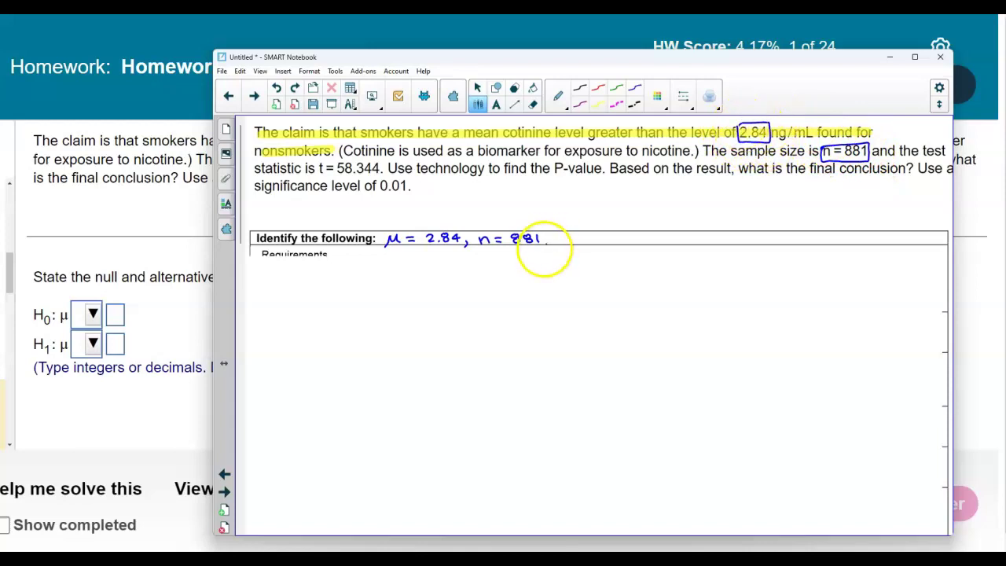
pyautogui.moveTo(384, 160)
pyautogui.mouseDown()
pyautogui.moveTo(360, 161)
pyautogui.moveTo(375, 178)
pyautogui.moveTo(316, 161)
pyautogui.mouseUp()
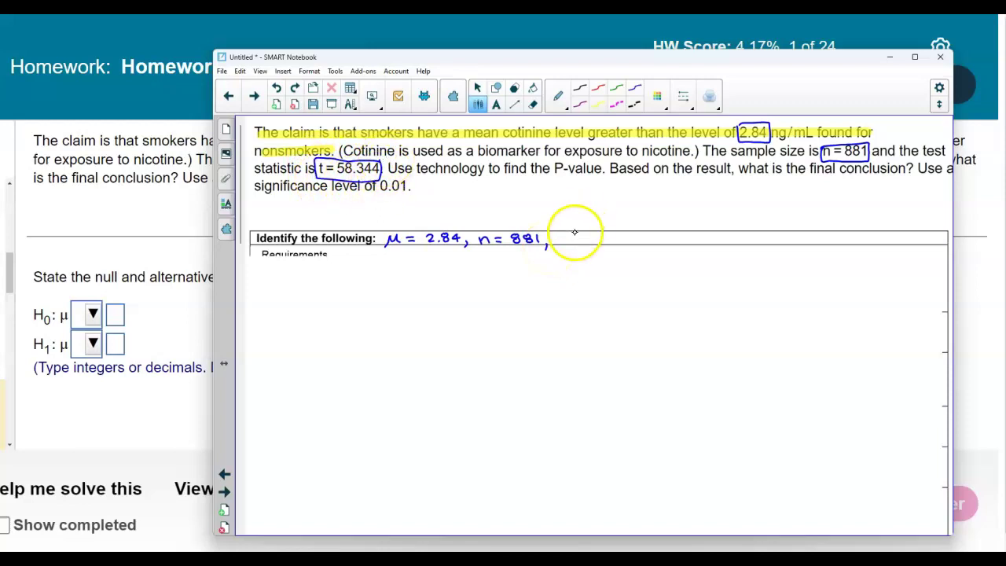
# Step: Add t = 58.344 to the Identify row and reveal the Requirements text
pyautogui.moveTo(567, 236); pyautogui.dragTo(654, 242)
pyautogui.click(620, 239)
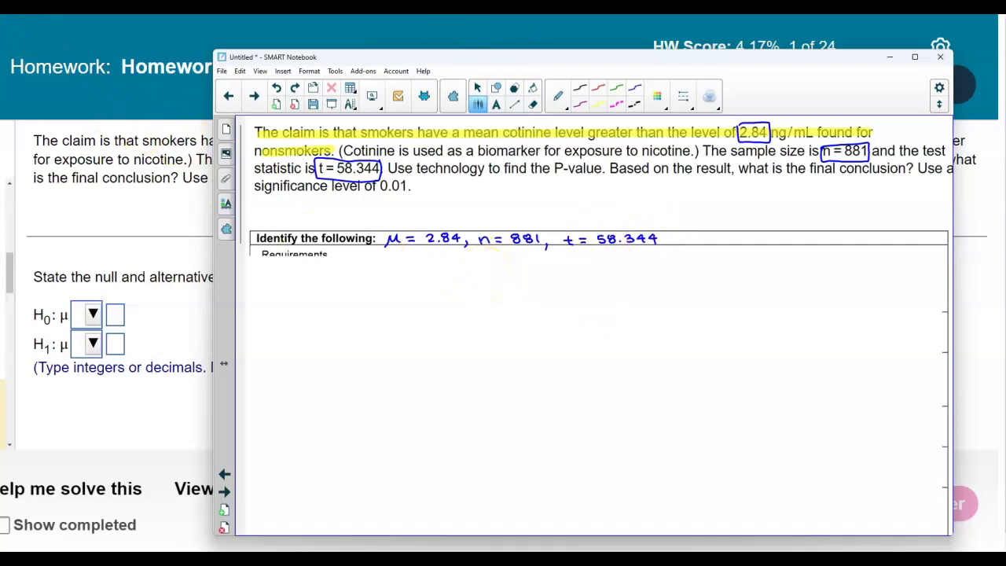
pyautogui.click(322, 333)
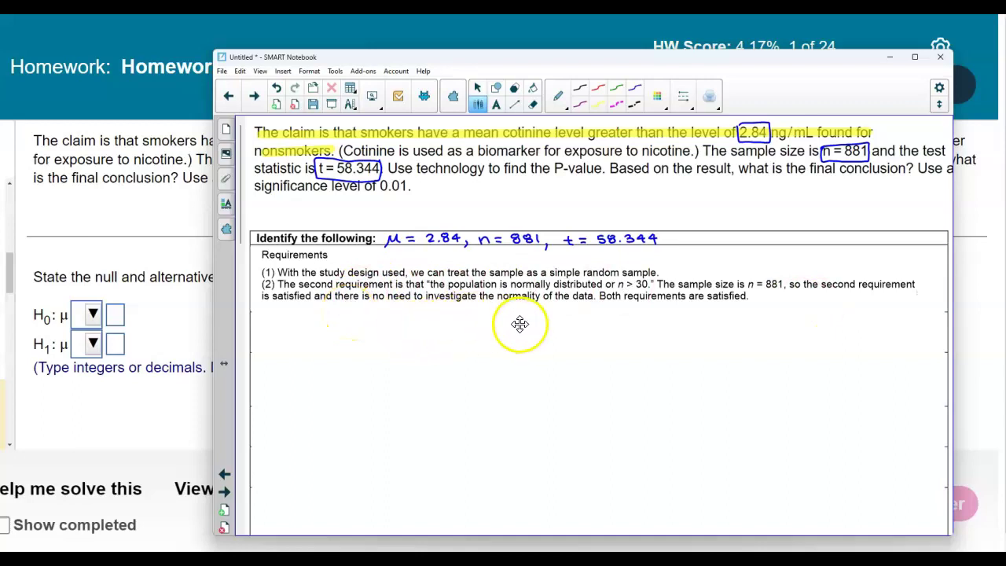
# Step: Reveal the claim row and box 'mean' and 'greater than' in the question
pyautogui.click(636, 332)
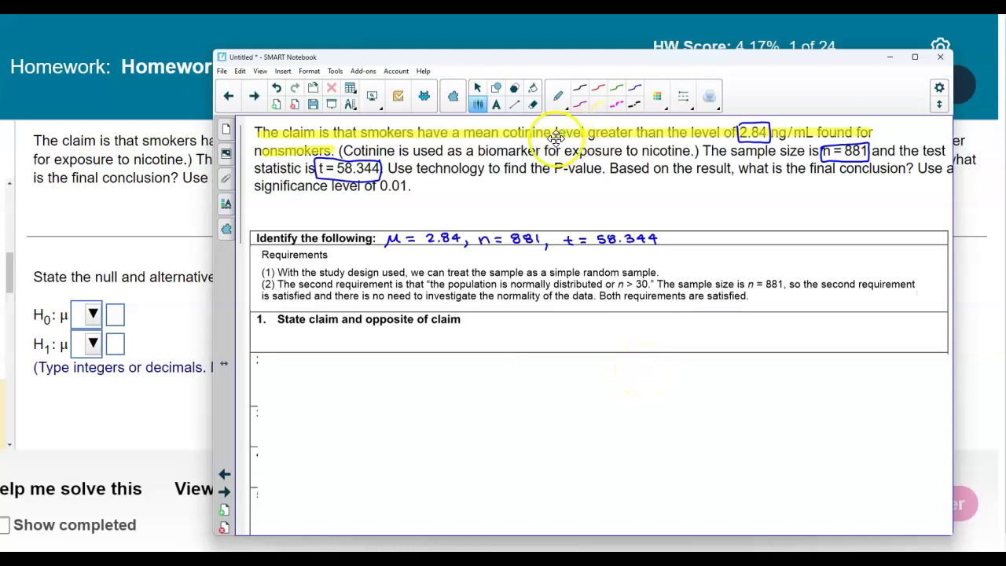
pyautogui.moveTo(462, 127)
pyautogui.mouseDown()
pyautogui.moveTo(471, 144)
pyautogui.moveTo(503, 138)
pyautogui.moveTo(493, 118)
pyautogui.mouseUp()
pyautogui.moveTo(587, 129)
pyautogui.mouseDown()
pyautogui.moveTo(588, 139)
pyautogui.moveTo(629, 151)
pyautogui.moveTo(665, 139)
pyautogui.moveTo(652, 124)
pyautogui.moveTo(586, 126)
pyautogui.mouseUp()
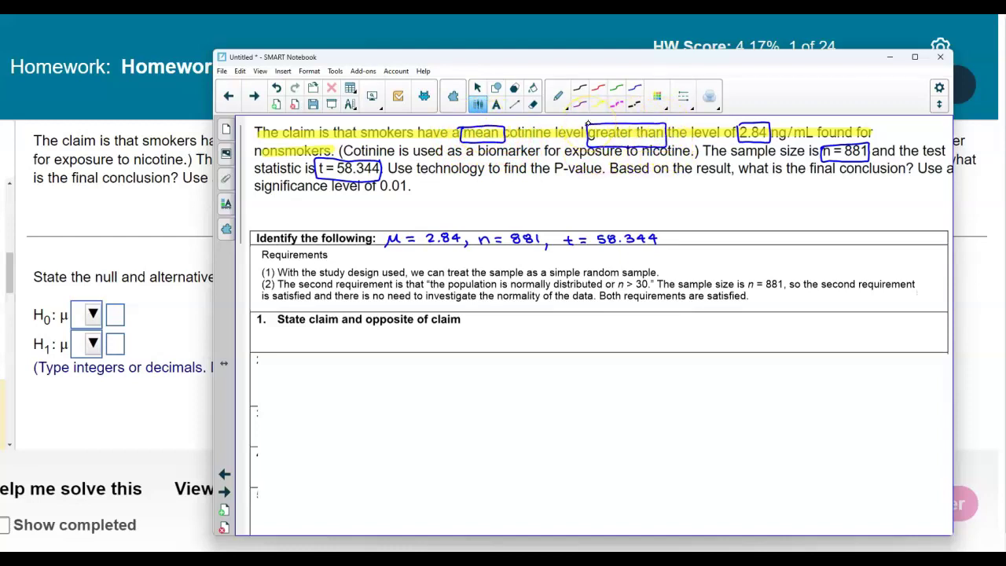
# Step: Write CLAIM: μ > 2.84 and OPP: μ ≤ 2.84 in row 1
pyautogui.moveTo(539, 318)
pyautogui.mouseDown()
pyautogui.moveTo(537, 326)
pyautogui.moveTo(628, 323)
pyautogui.mouseUp()
pyautogui.click(629, 323)
pyautogui.moveTo(634, 316); pyautogui.dragTo(644, 325)
pyautogui.moveTo(541, 339); pyautogui.dragTo(651, 347)
pyautogui.scroll(-1, 594, 357)
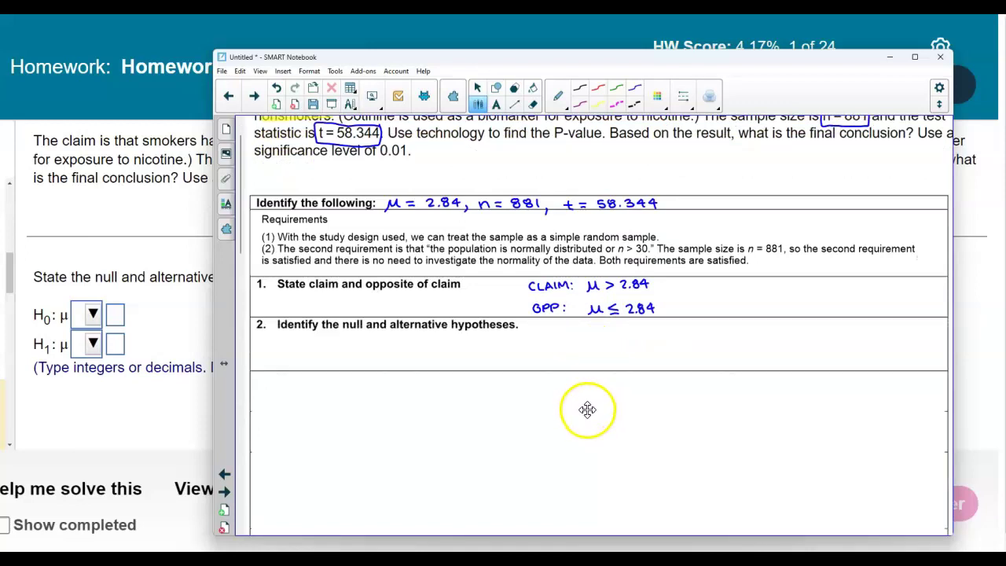
# Step: Handwrite H0: μ = 2.84 and H1: μ > 2.84, with arrows from OPP to H0 and CLAIM to H1
pyautogui.moveTo(570, 339)
pyautogui.mouseDown()
pyautogui.moveTo(560, 330)
pyautogui.moveTo(556, 364)
pyautogui.moveTo(570, 363)
pyautogui.mouseUp()
pyautogui.click(574, 329)
pyautogui.click(573, 337)
pyautogui.click(577, 355)
pyautogui.click(577, 361)
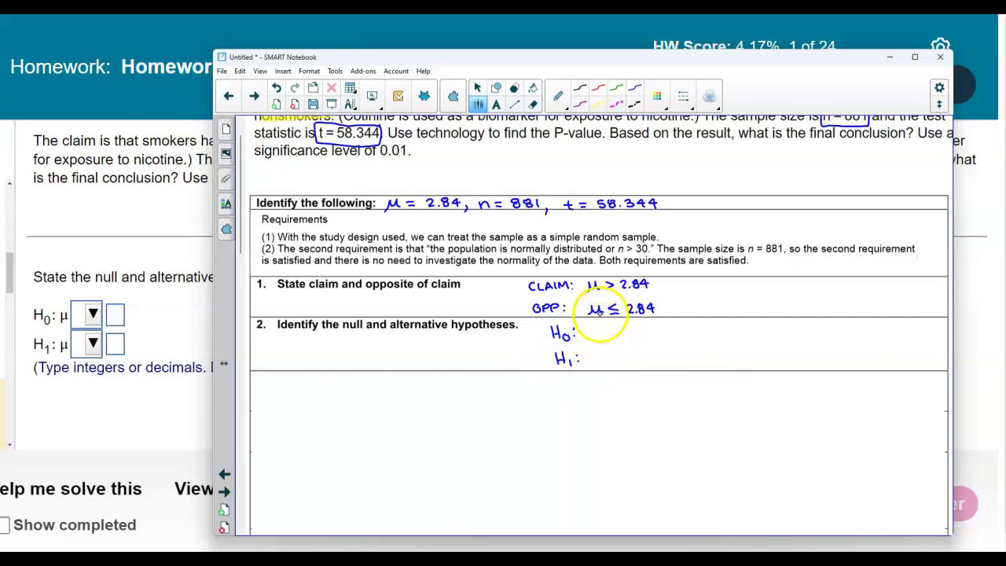
pyautogui.moveTo(591, 326); pyautogui.dragTo(621, 335)
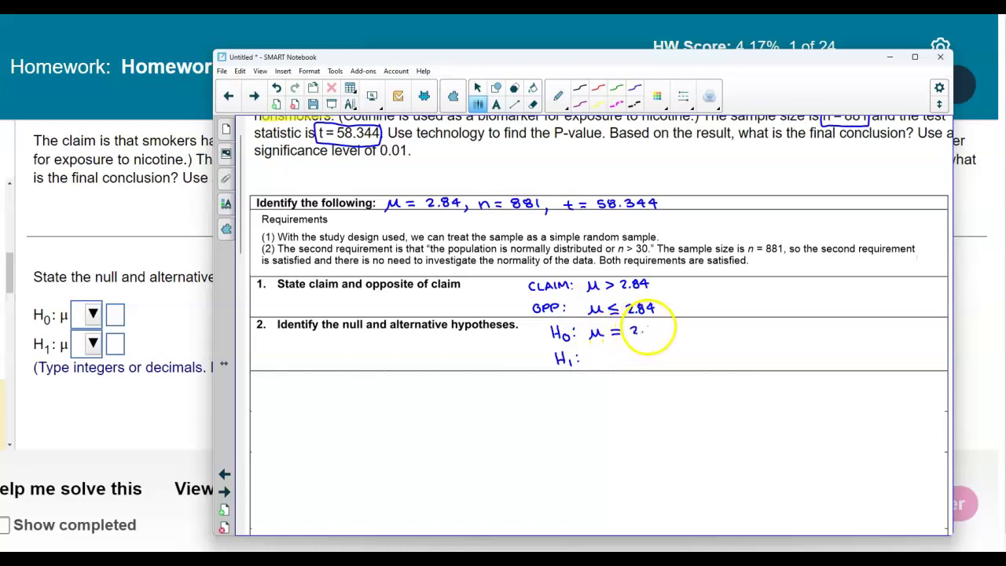
pyautogui.moveTo(649, 328); pyautogui.dragTo(655, 334)
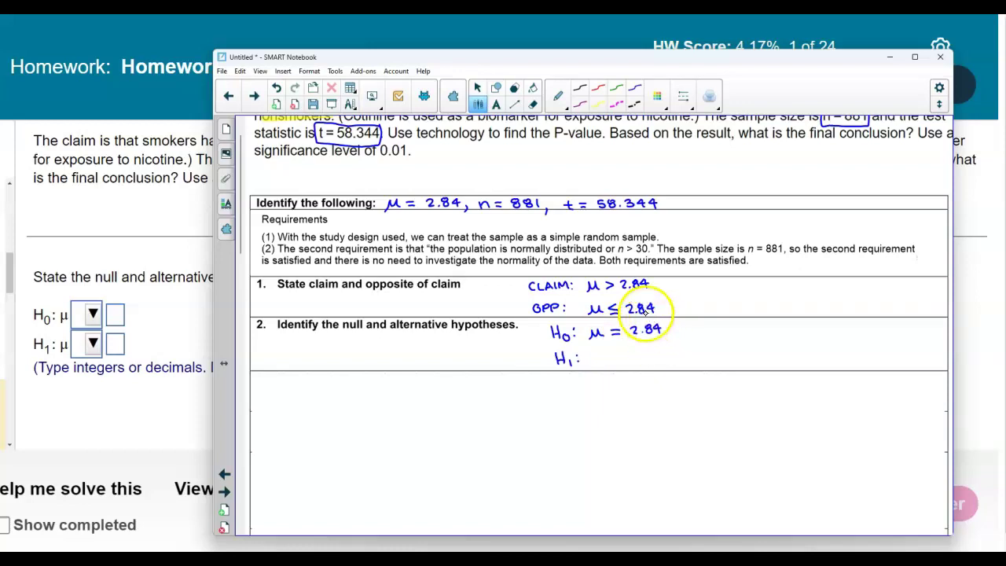
pyautogui.moveTo(524, 288)
pyautogui.mouseDown()
pyautogui.moveTo(498, 306)
pyautogui.moveTo(519, 355)
pyautogui.moveTo(540, 359)
pyautogui.moveTo(534, 366)
pyautogui.mouseUp()
pyautogui.moveTo(662, 309)
pyautogui.mouseDown()
pyautogui.moveTo(677, 314)
pyautogui.moveTo(666, 323)
pyautogui.mouseUp()
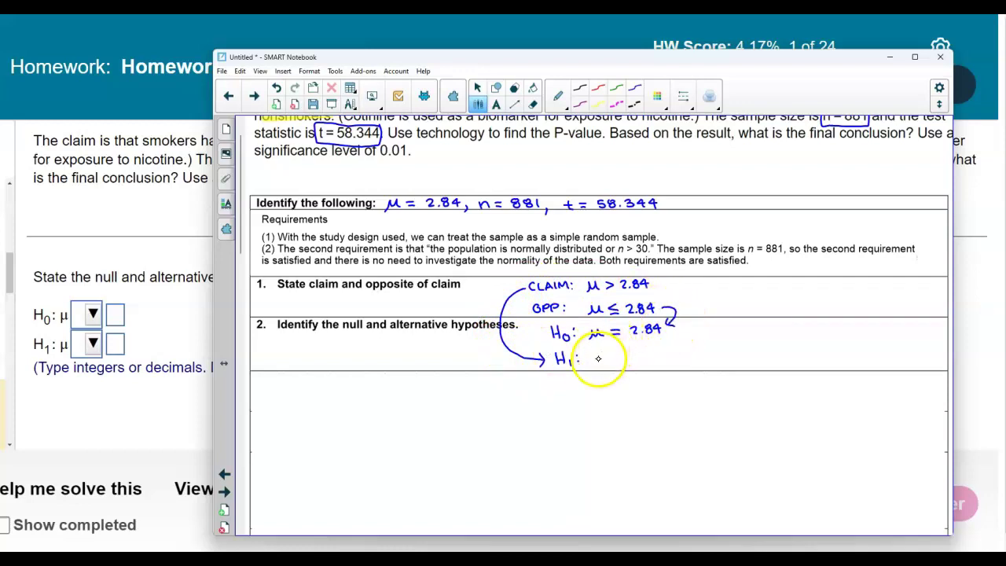
pyautogui.moveTo(594, 357)
pyautogui.mouseDown()
pyautogui.moveTo(652, 359)
pyautogui.moveTo(665, 348)
pyautogui.mouseUp()
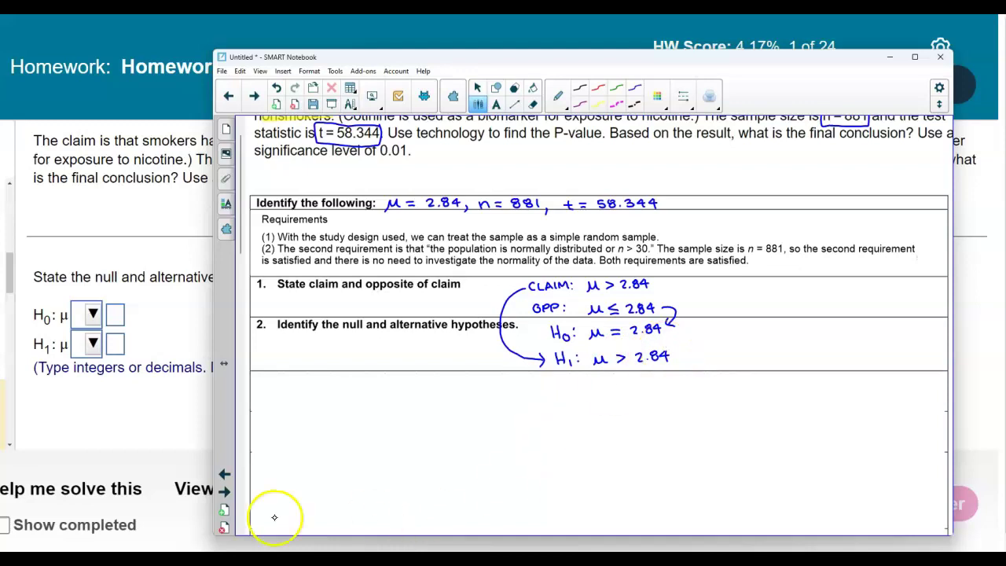
# Step: In MyLab, enter the null hypothesis as μ = 2.84
pyautogui.click(91, 322)
pyautogui.click(91, 315)
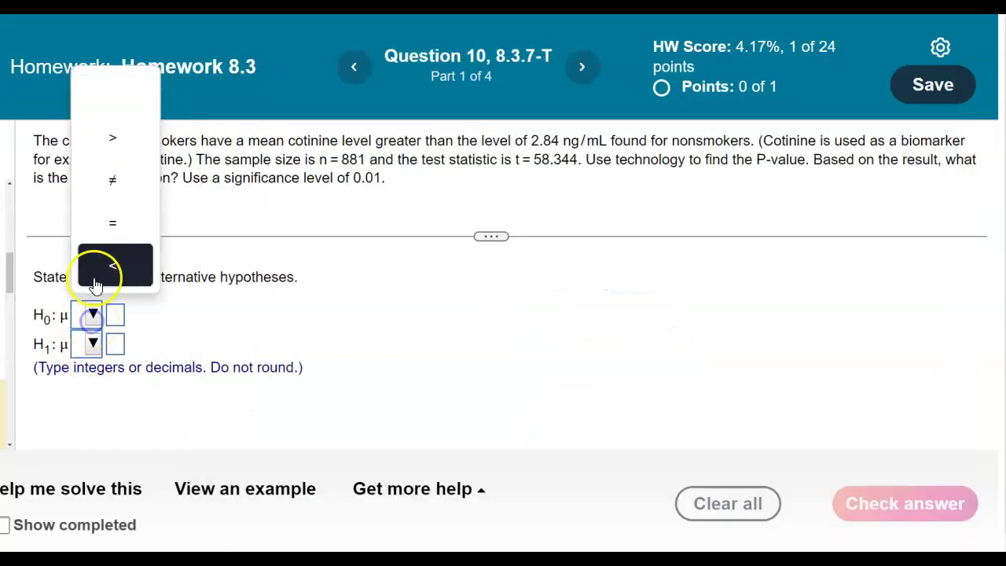
pyautogui.click(112, 228)
pyautogui.click(114, 315)
pyautogui.write('2.84')
# Step: Enter the alternative hypothesis as μ > 2.84 and check the answer
pyautogui.click(93, 344)
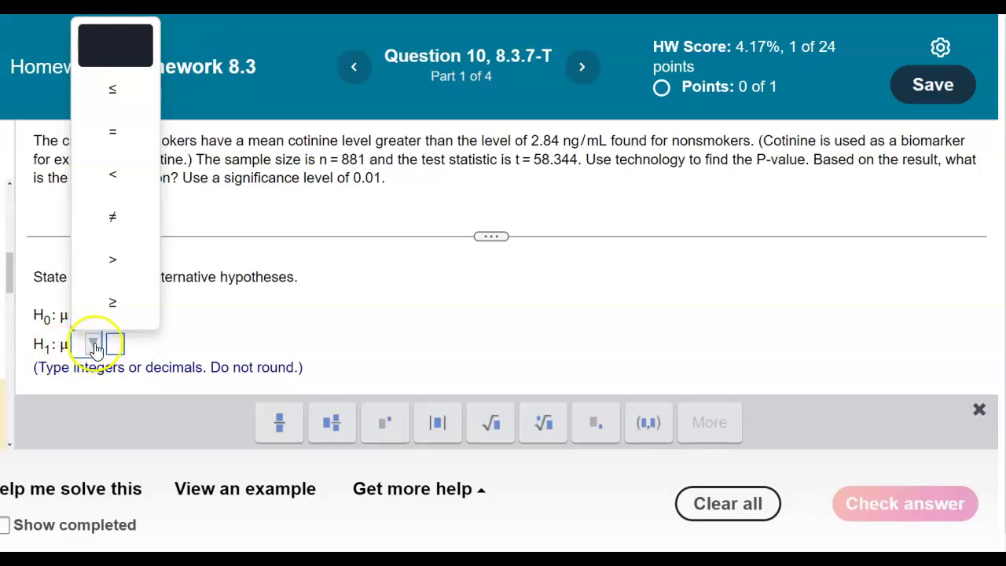
pyautogui.click(119, 268)
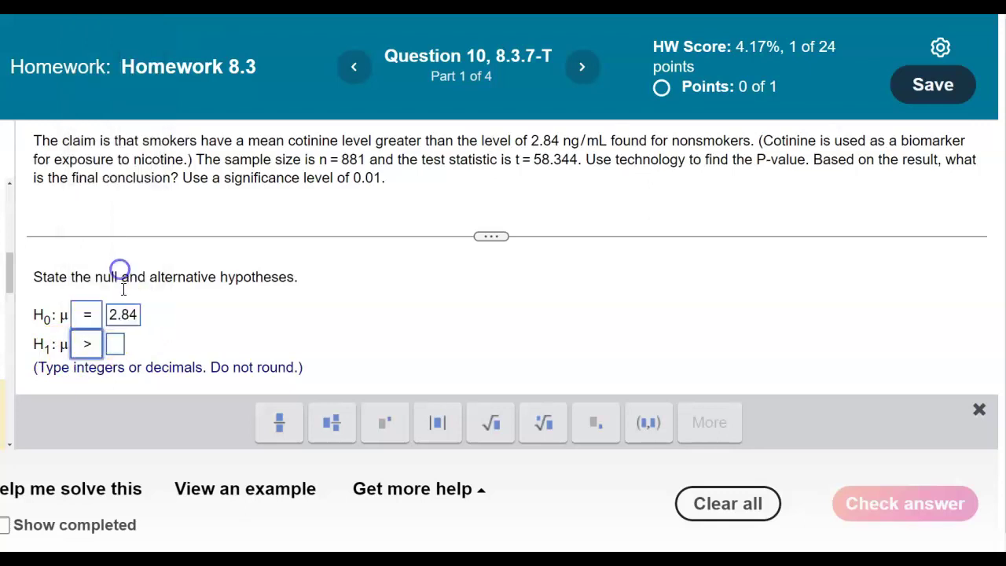
pyautogui.click(115, 344)
pyautogui.write('2.8')
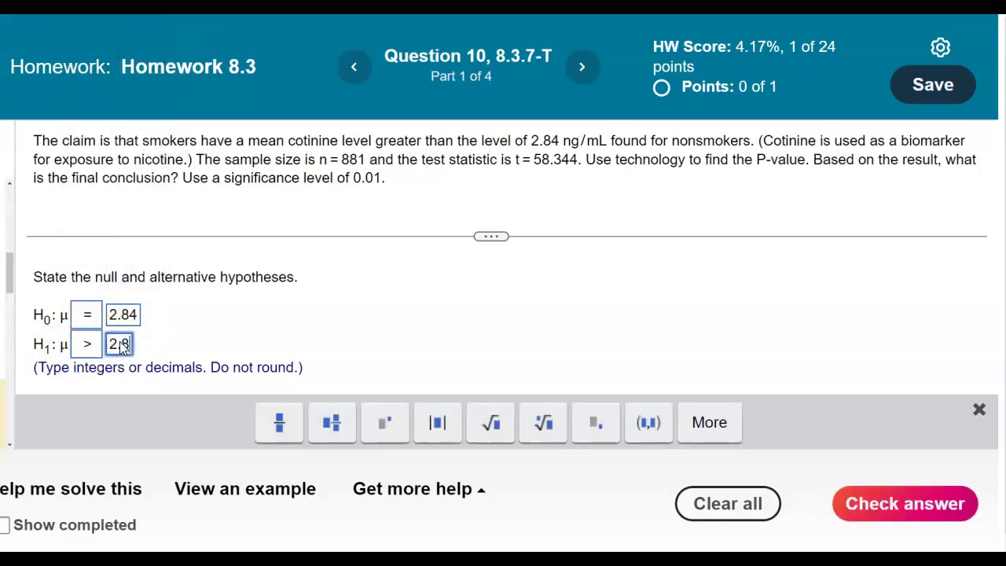
pyautogui.write('4')
pyautogui.click(873, 505)
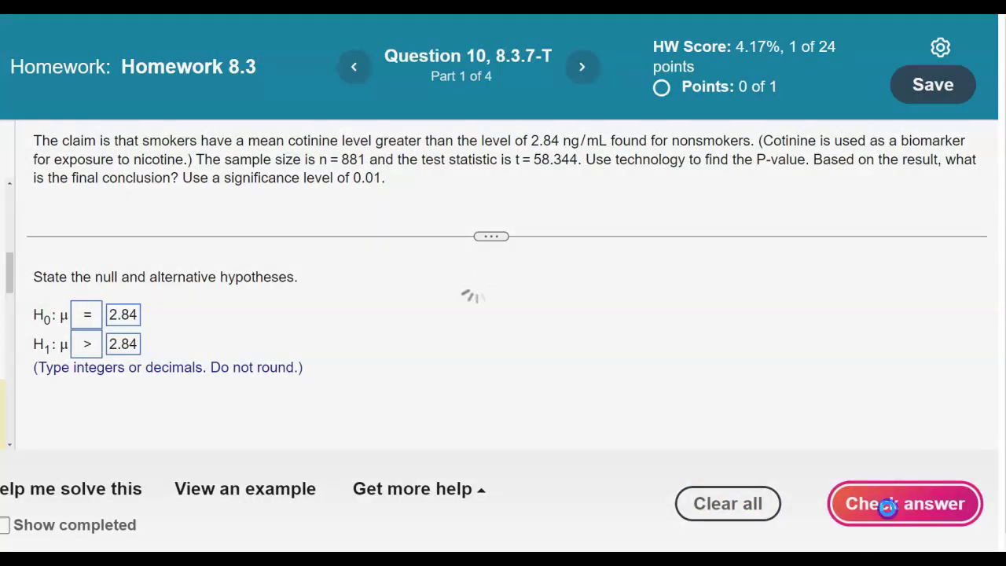
pyautogui.click(509, 330)
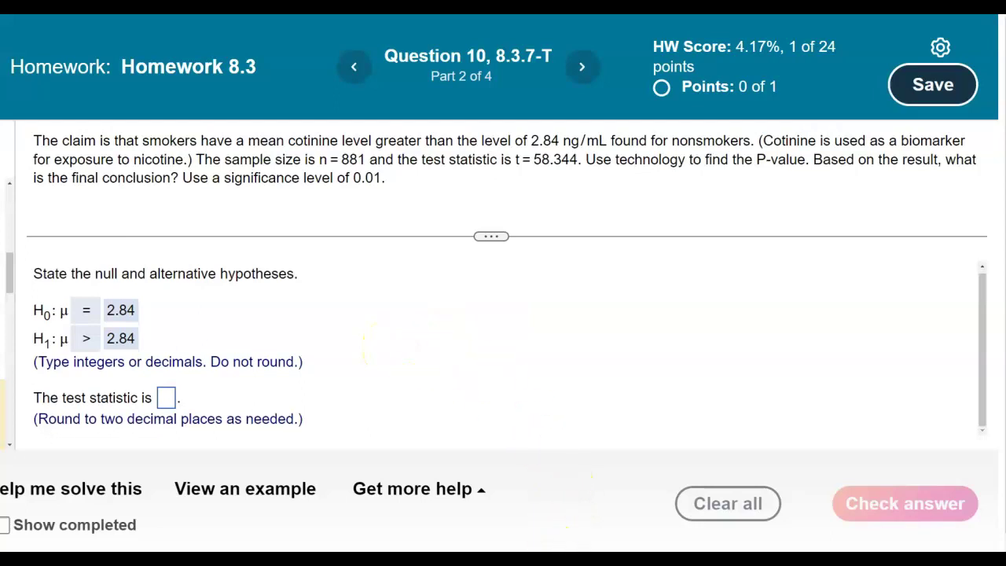
pyautogui.click(557, 550)
# Step: Write RIGHT TAIL TEST under step 3 of the notes
pyautogui.scroll(-3, 564, 498)
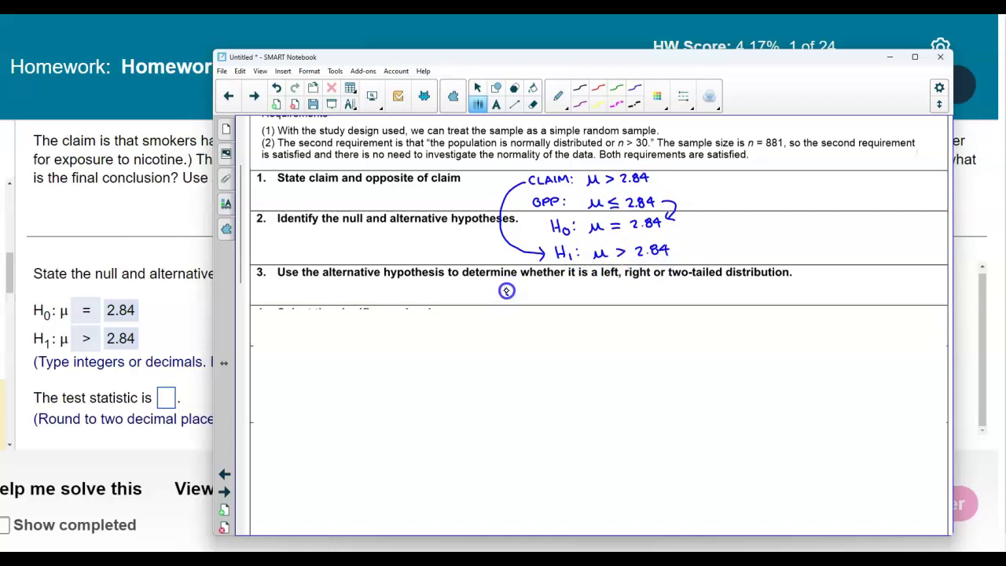
pyautogui.moveTo(537, 291); pyautogui.dragTo(619, 291)
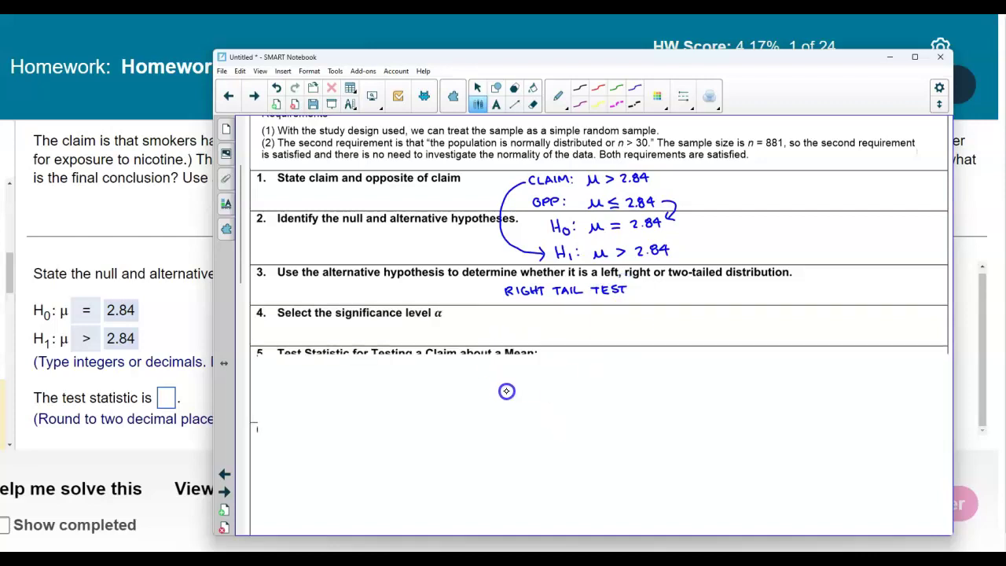
pyautogui.moveTo(525, 73); pyautogui.dragTo(532, 219)
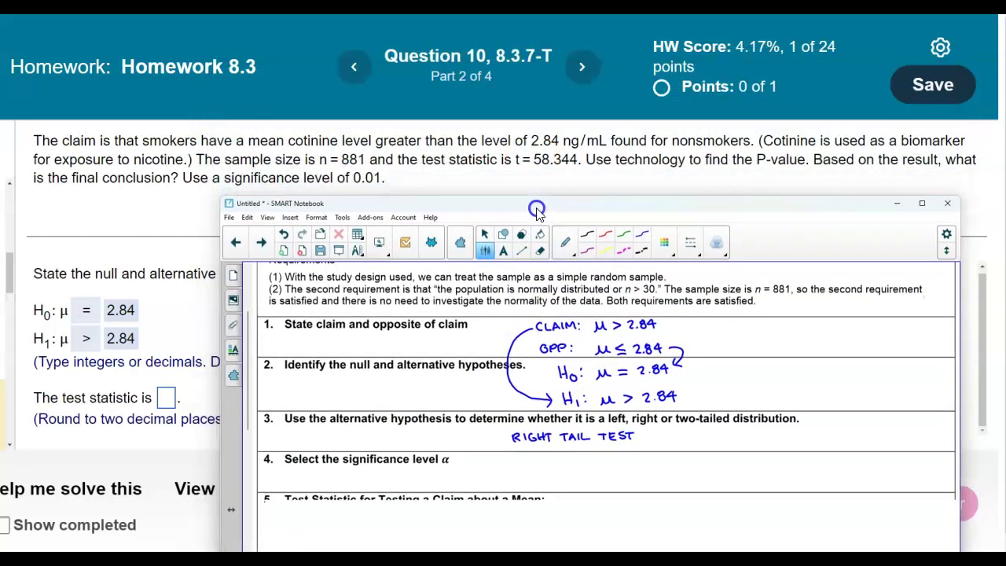
# Step: Write α = 0.01 beside the significance level in step 4
pyautogui.moveTo(382, 206); pyautogui.dragTo(368, 83)
pyautogui.moveTo(555, 347); pyautogui.dragTo(568, 349)
pyautogui.moveTo(561, 353); pyautogui.dragTo(569, 354)
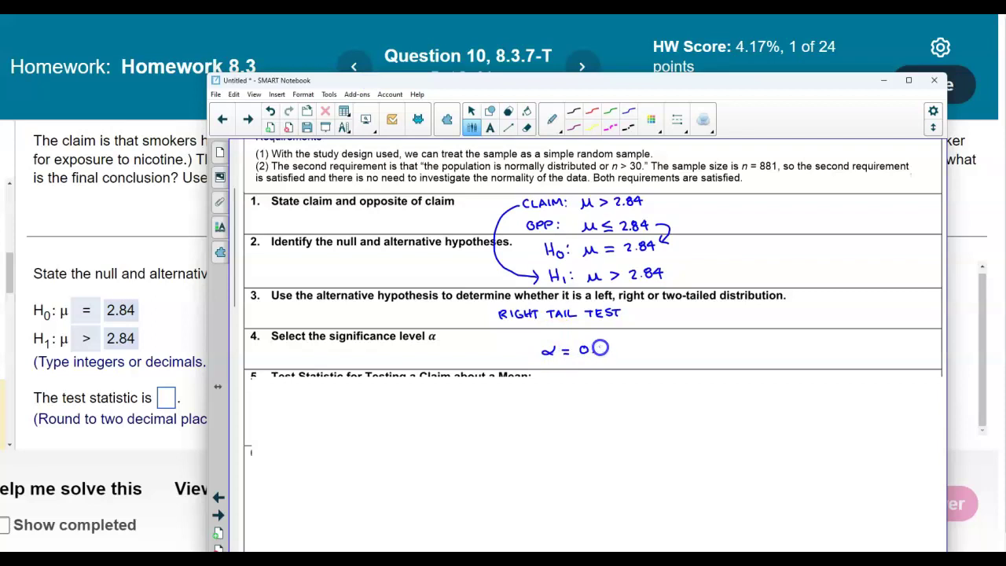
pyautogui.moveTo(611, 343); pyautogui.dragTo(613, 354)
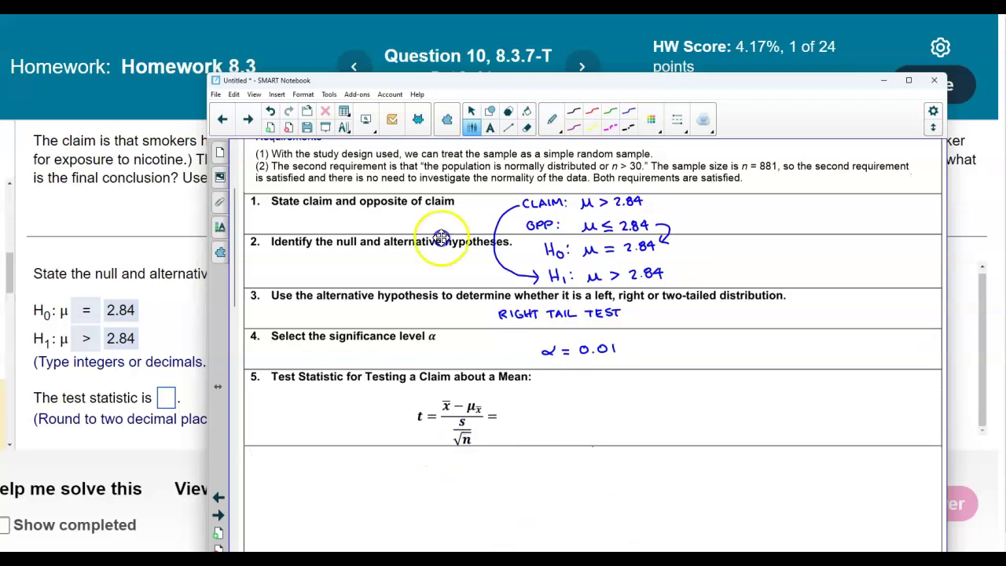
pyautogui.moveTo(410, 80); pyautogui.dragTo(432, 189)
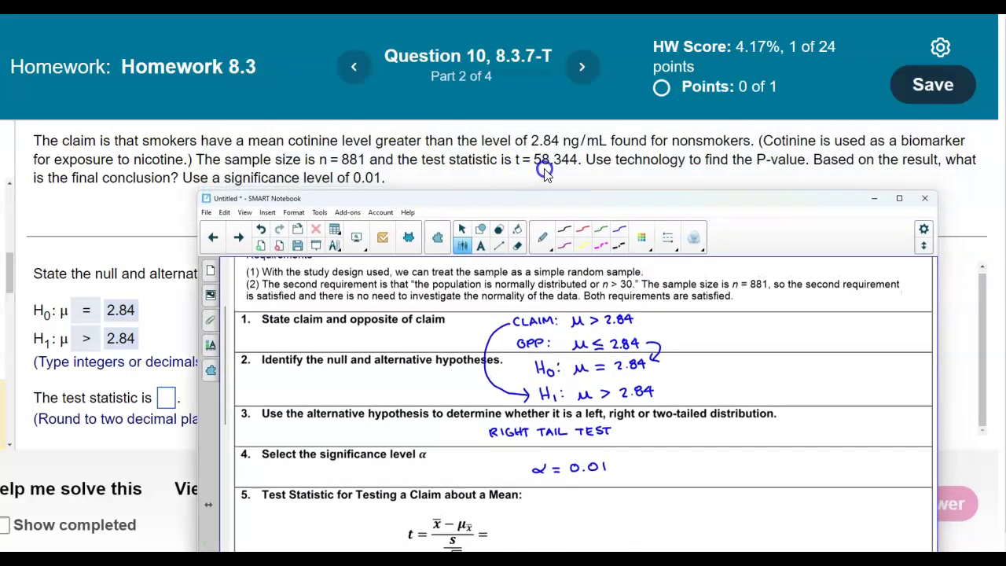
# Step: Write ≈ 58.34 after the t formula, then start entering 58.34 in MyLab's test-statistic box
pyautogui.moveTo(551, 198); pyautogui.dragTo(622, 47)
pyautogui.click(573, 377)
pyautogui.moveTo(574, 376)
pyautogui.mouseDown()
pyautogui.moveTo(620, 384)
pyautogui.moveTo(660, 367)
pyautogui.moveTo(718, 380)
pyautogui.mouseUp()
pyautogui.click(167, 398)
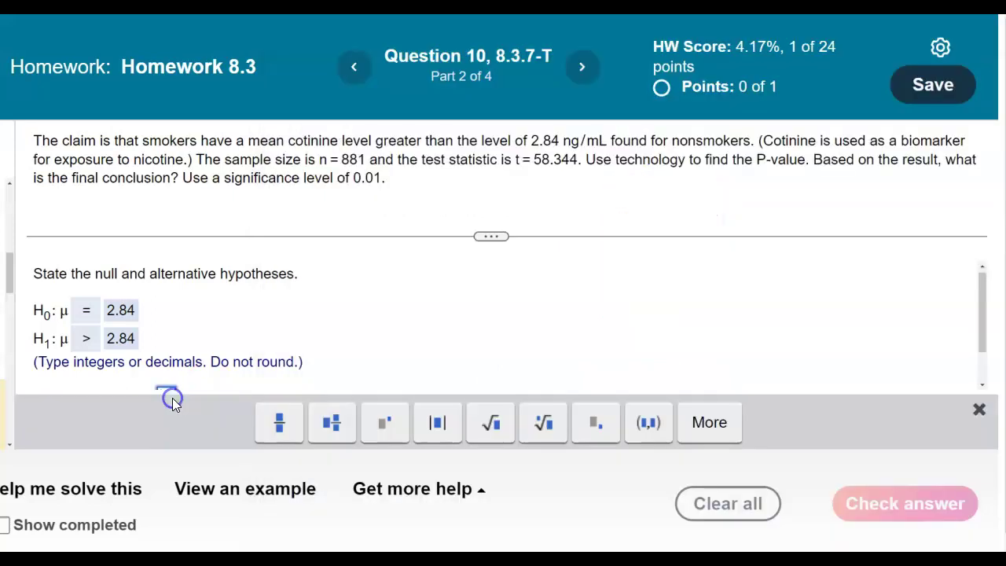
pyautogui.write('58.')
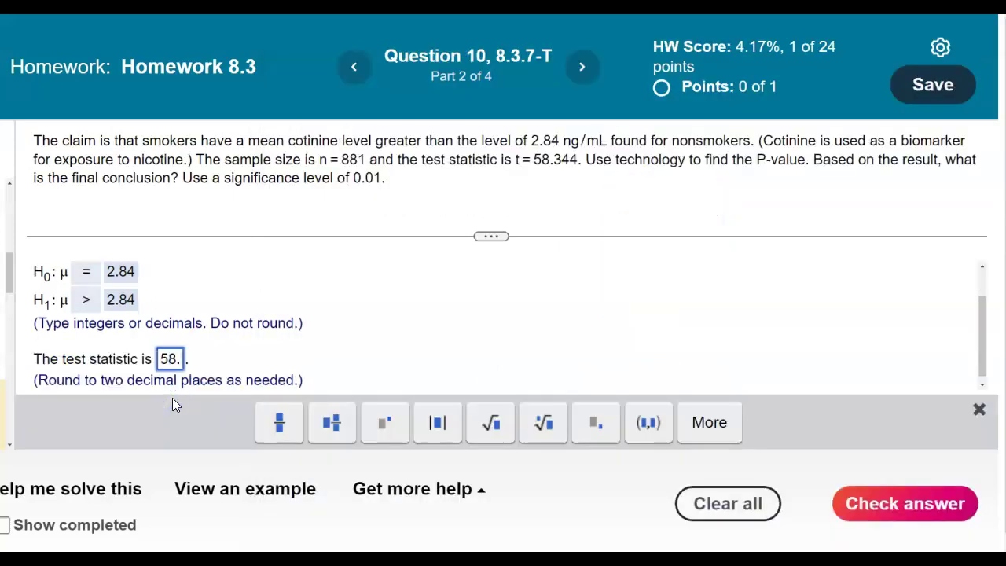